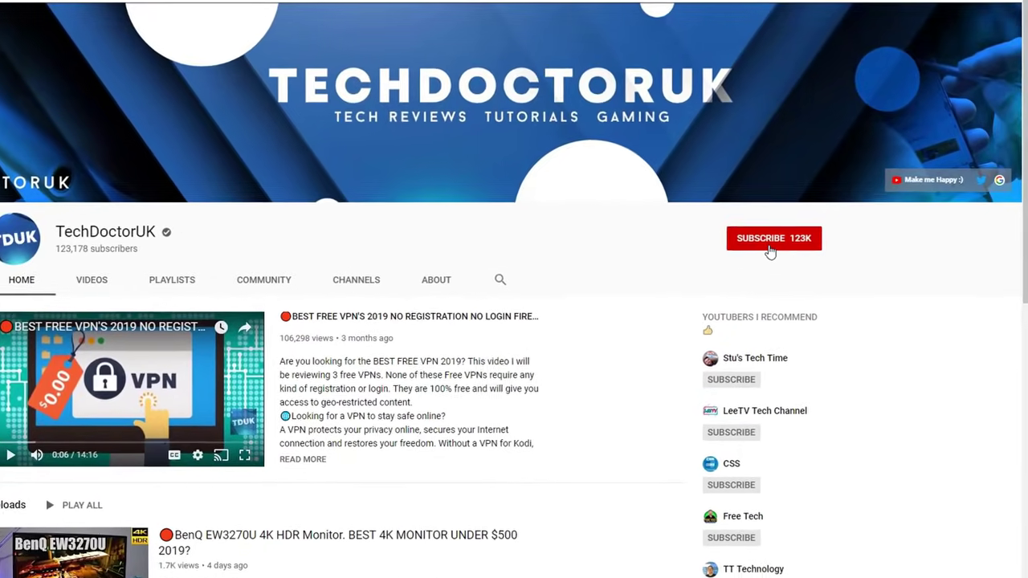
# Subscribe to the TechDoctorUK channel and turn on its notifications.
pyautogui.click(769, 249)
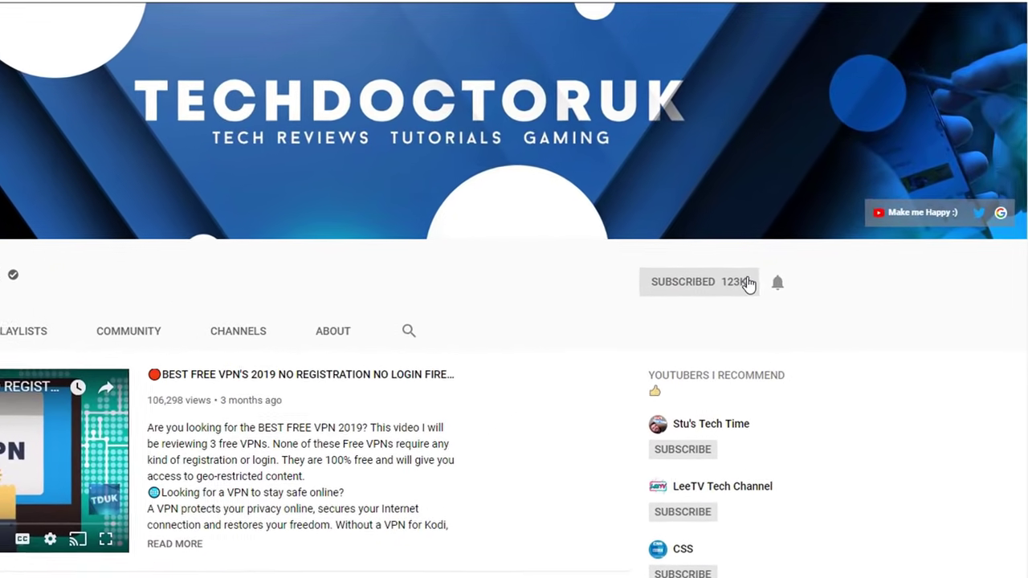
pyautogui.click(764, 295)
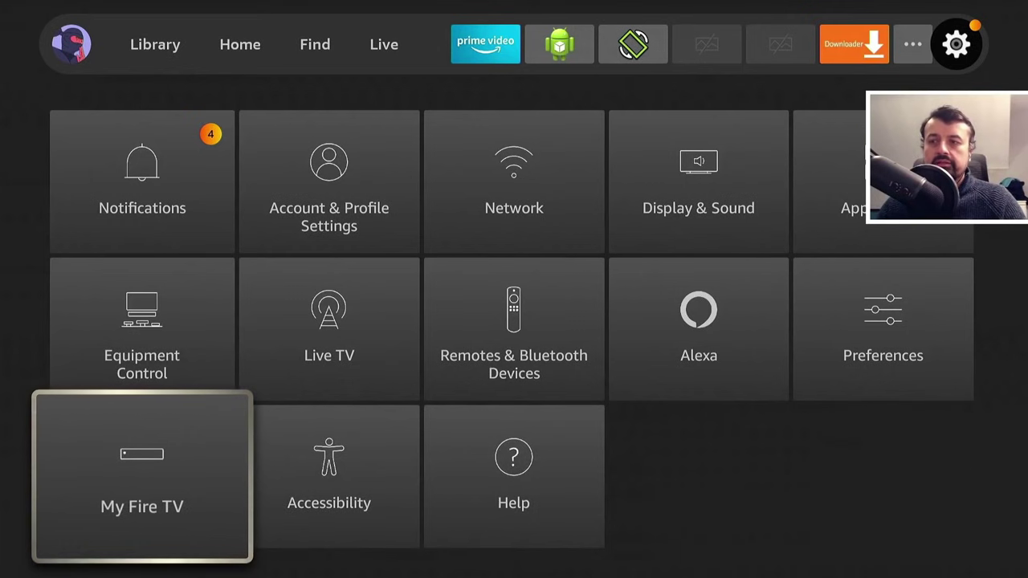
# Switch to LDPlayer, launch Easy Fire Tools and look through the installed apps available for sideloading.
pyautogui.hotkey('alt', 'Tab')
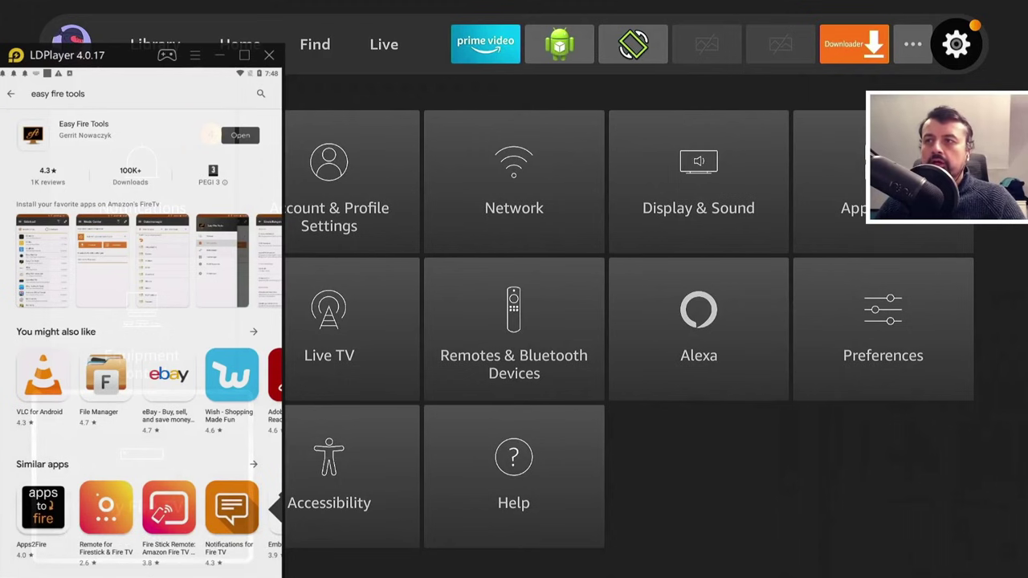
pyautogui.click(240, 135)
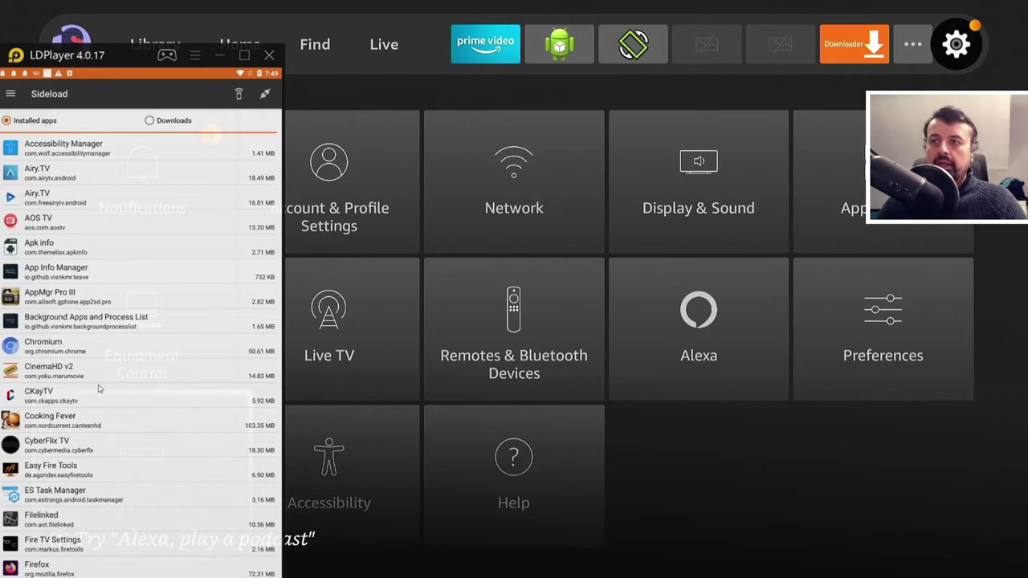
pyautogui.moveTo(100, 390); pyautogui.dragTo(90, 235)
pyautogui.scroll(3, 90, 235)
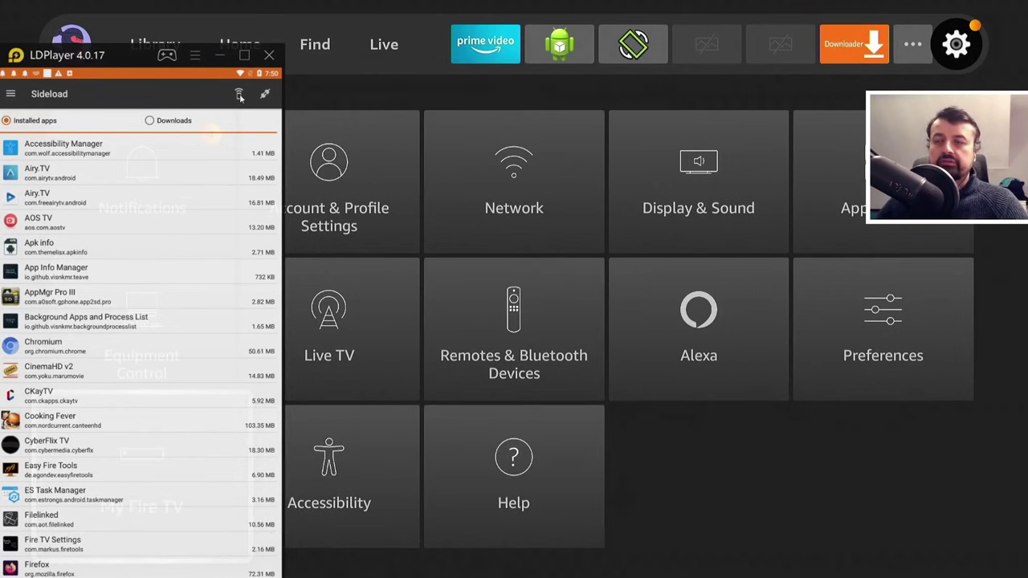
# Open the Network details in the About section of the My Fire TV settings to read the device's IP address.
pyautogui.press('Down')
pyautogui.press('Right')
pyautogui.press('Up')
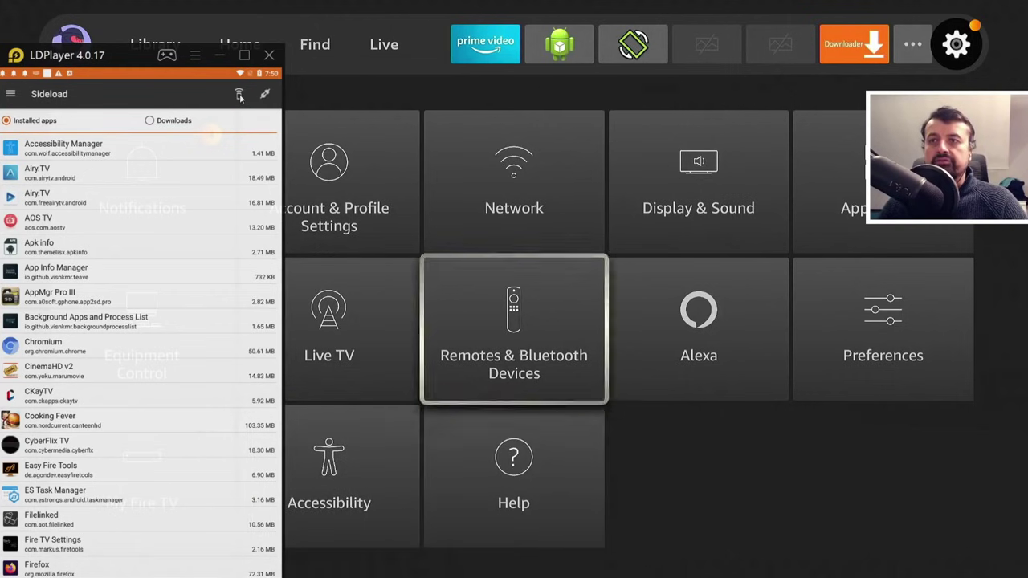
pyautogui.press('Up')
pyautogui.press('Right')
pyautogui.press('Right')
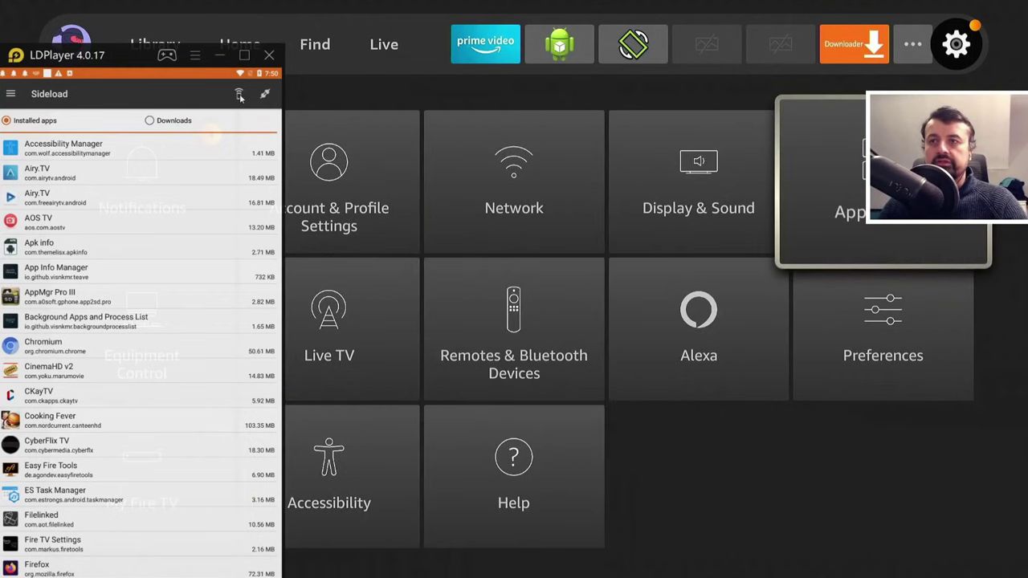
pyautogui.press('Up')
pyautogui.press('Down')
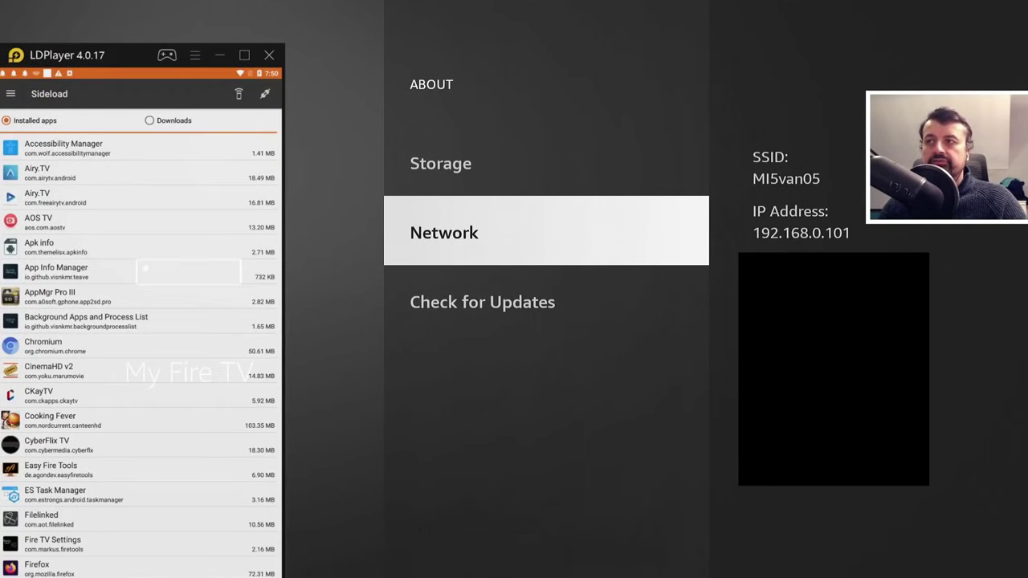
# Set the FireTV IP to 192.168.0.101 in the Easy Fire Tools connection settings.
pyautogui.click(12, 93)
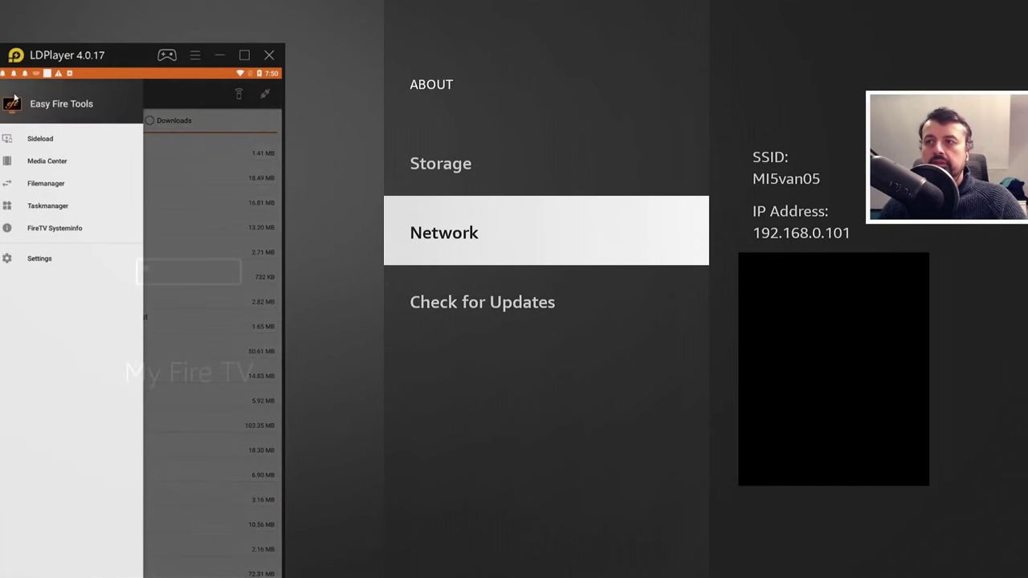
pyautogui.click(39, 258)
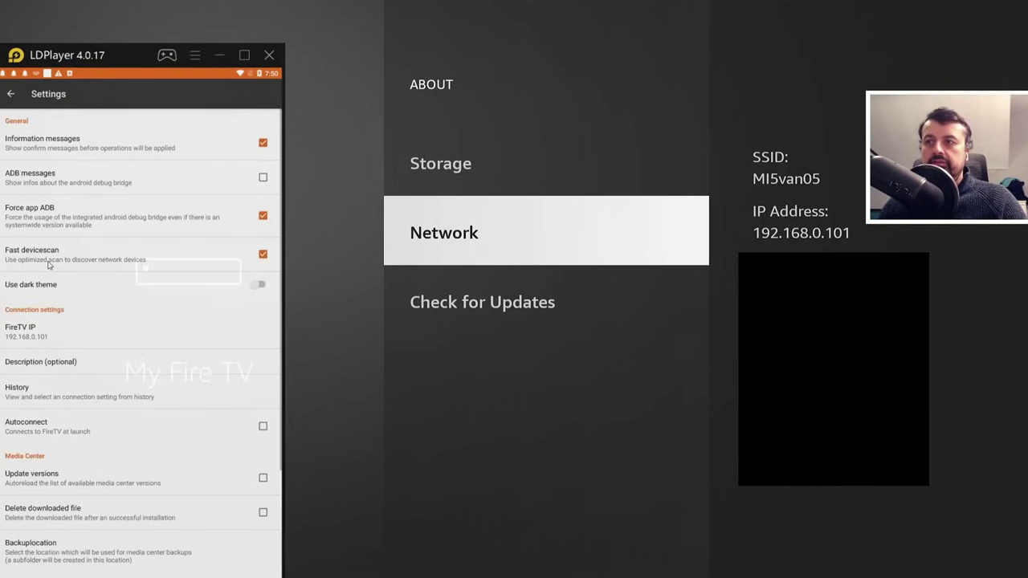
pyautogui.click(49, 339)
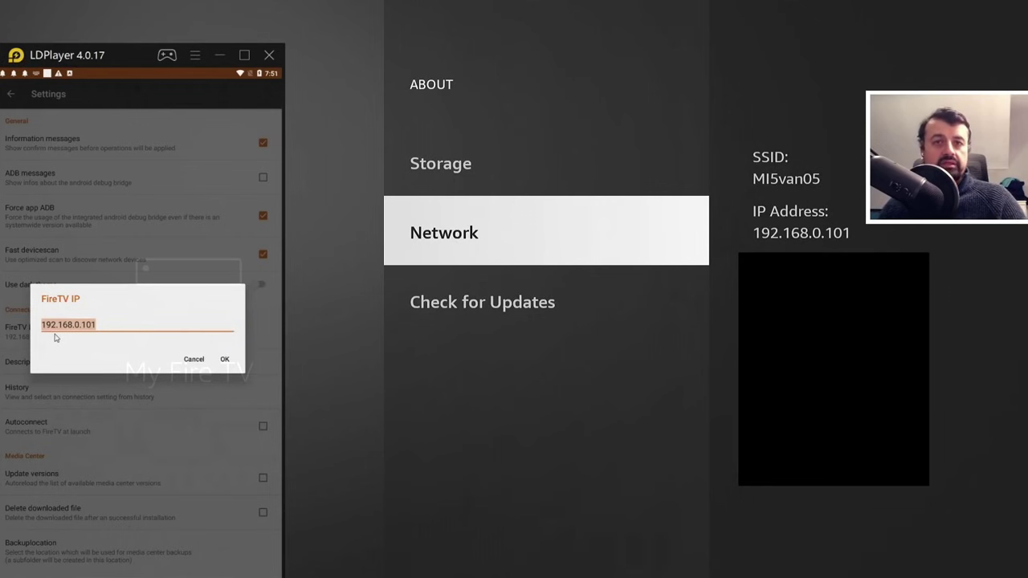
pyautogui.click(124, 326)
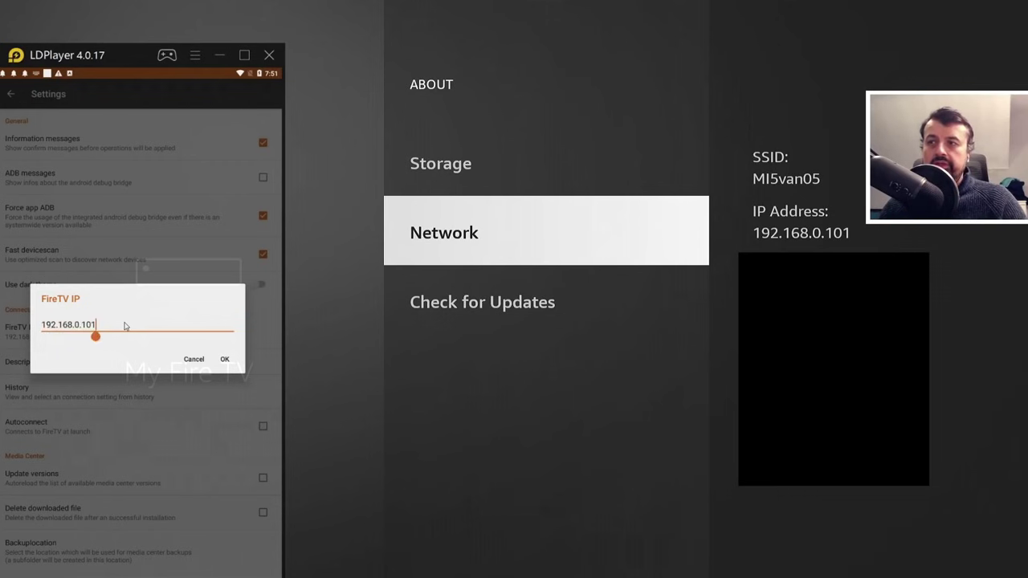
pyautogui.press('BackSpace')
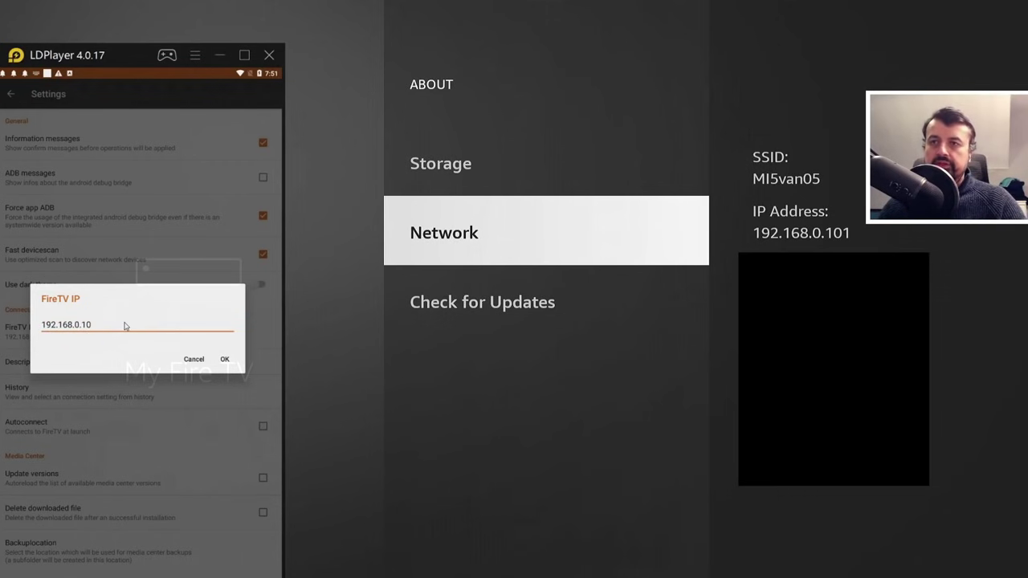
pyautogui.write('1')
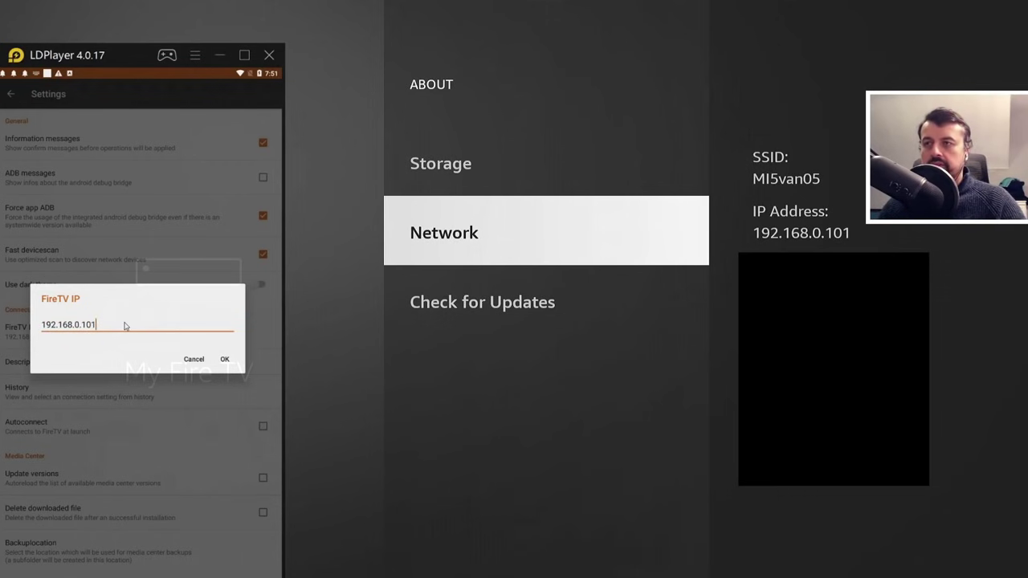
pyautogui.click(224, 360)
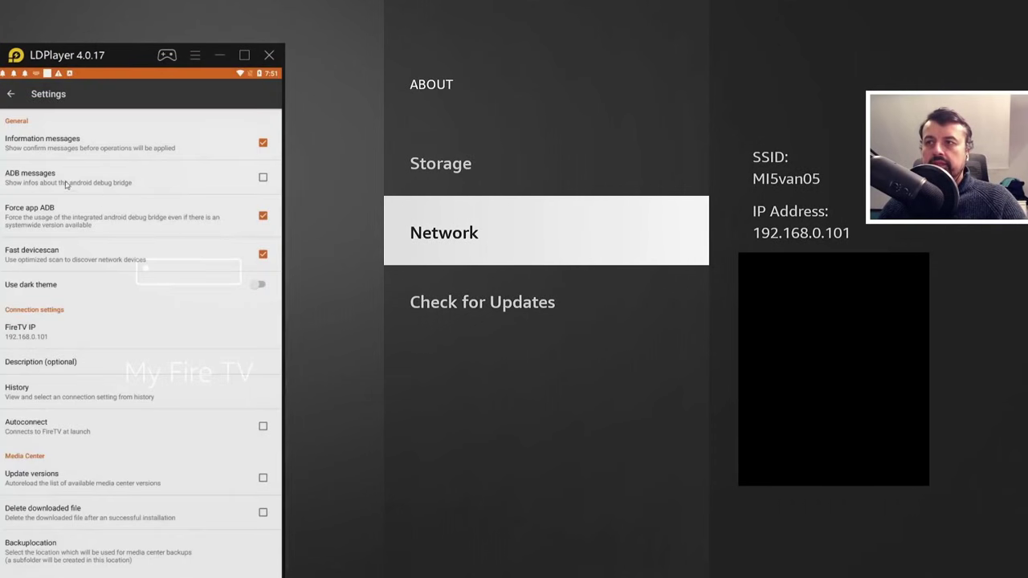
# Return to the Sideload page, connect to the Fire TV and continue past the authorization request.
pyautogui.click(10, 94)
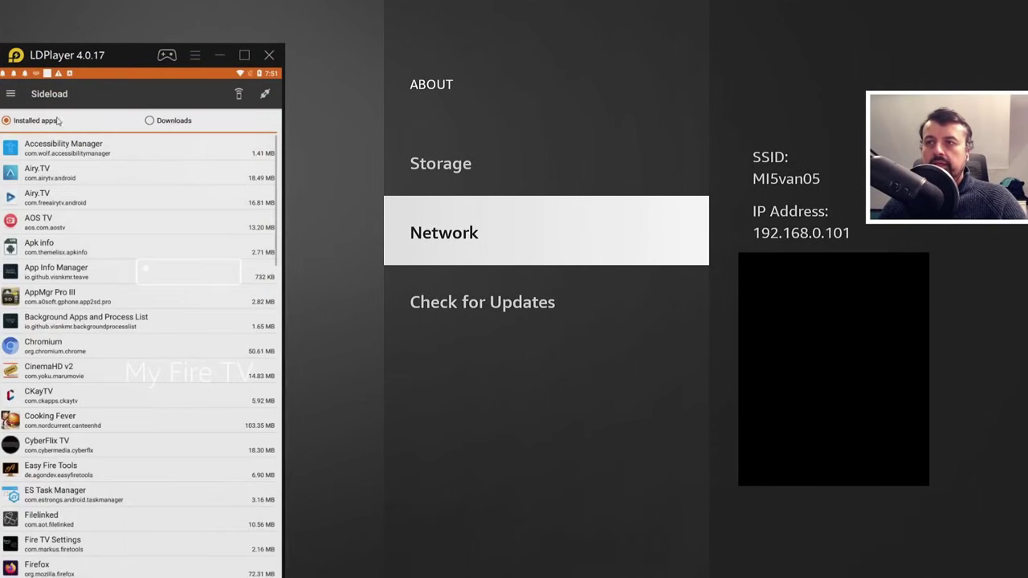
pyautogui.click(264, 95)
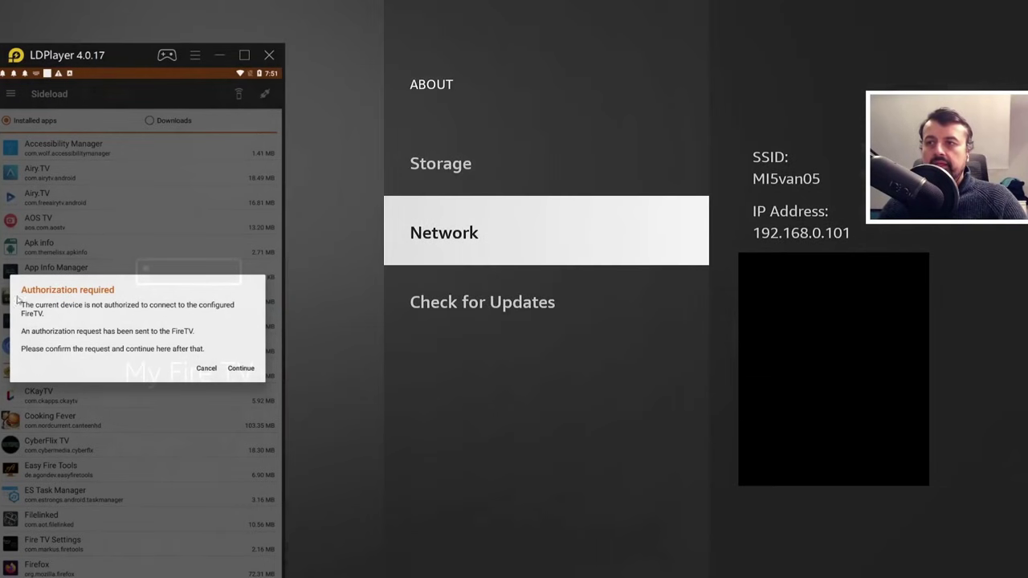
pyautogui.click(240, 369)
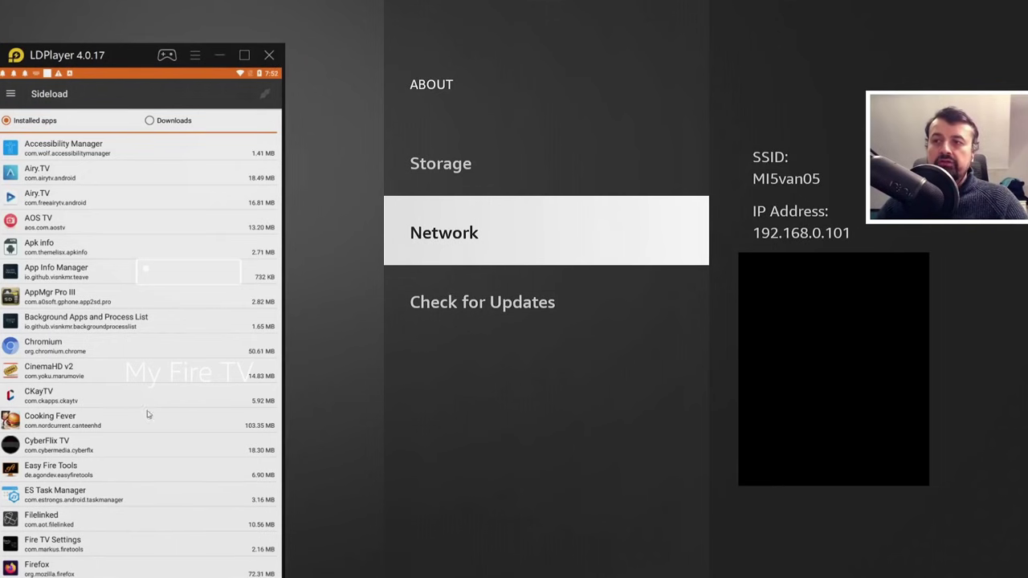
# Sideload the installed Peacock TV app onto the Fire TV and accept the installation.
pyautogui.moveTo(154, 468); pyautogui.dragTo(132, 296)
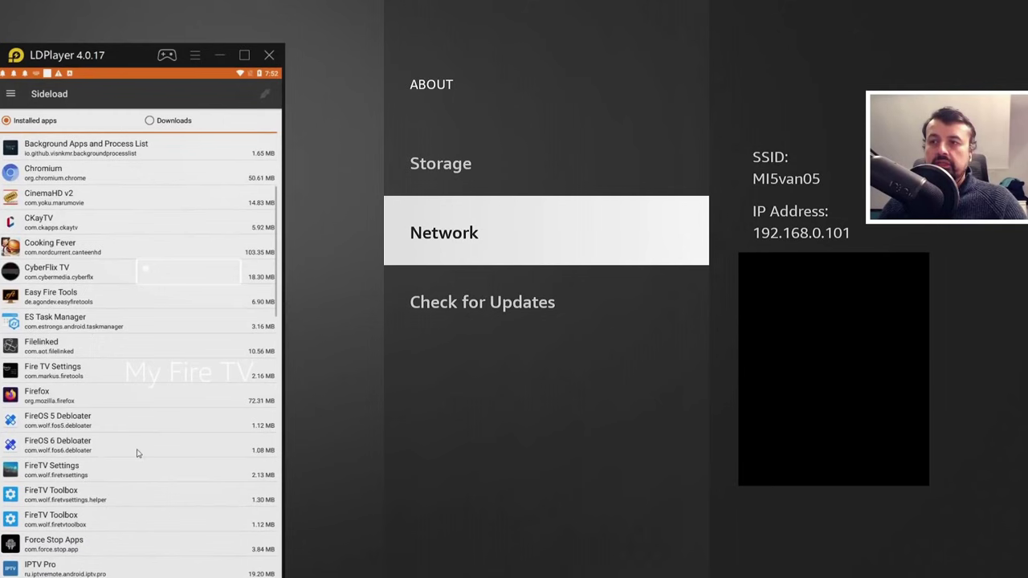
pyautogui.moveTo(137, 450); pyautogui.dragTo(134, 416)
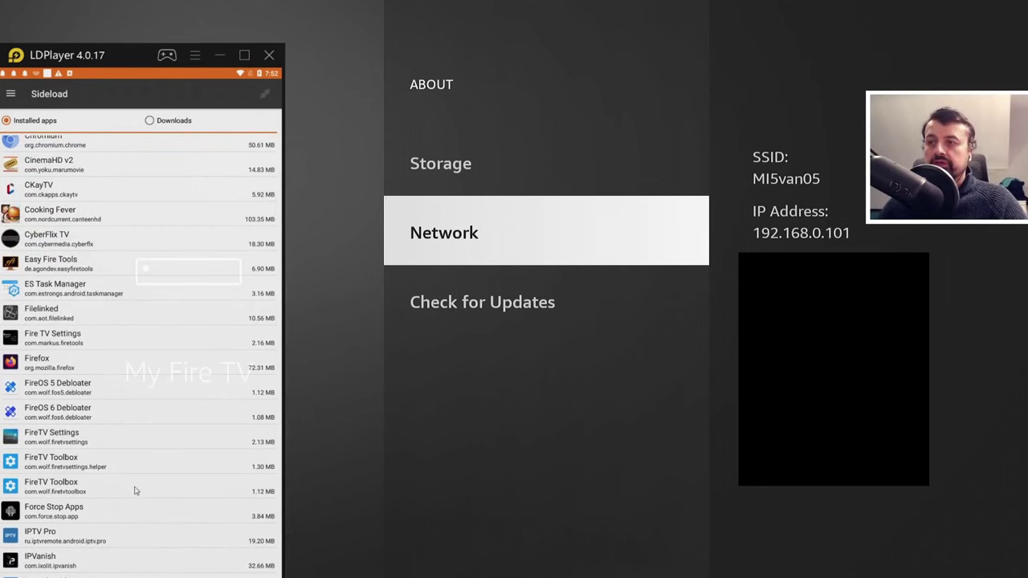
pyautogui.scroll(-5, 133, 411)
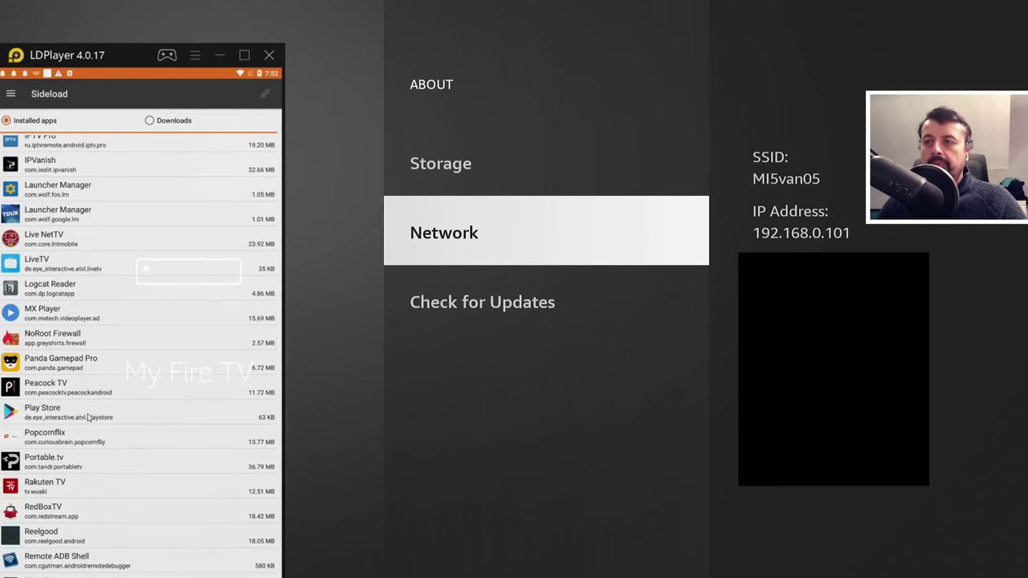
pyautogui.click(70, 392)
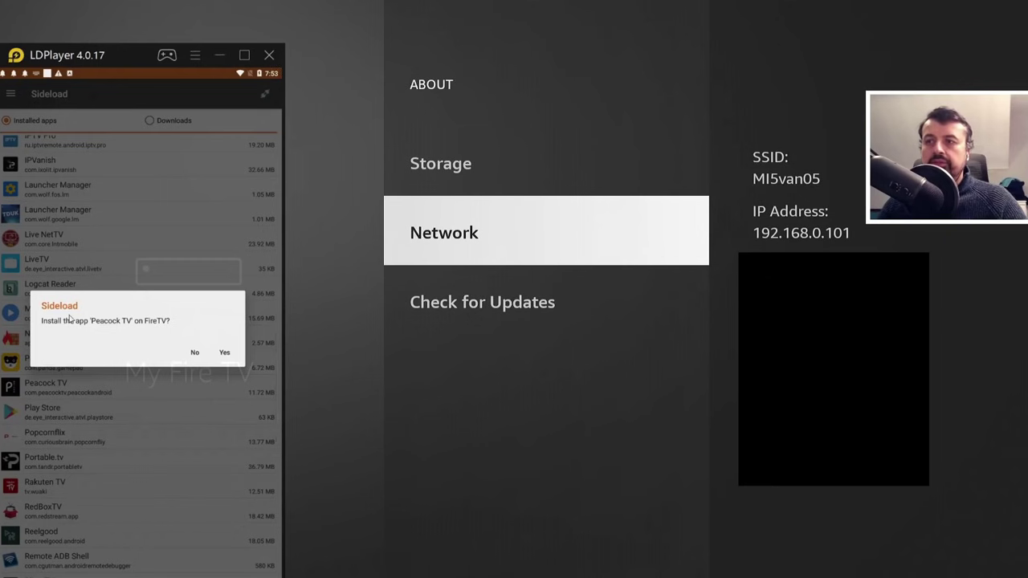
pyautogui.click(225, 353)
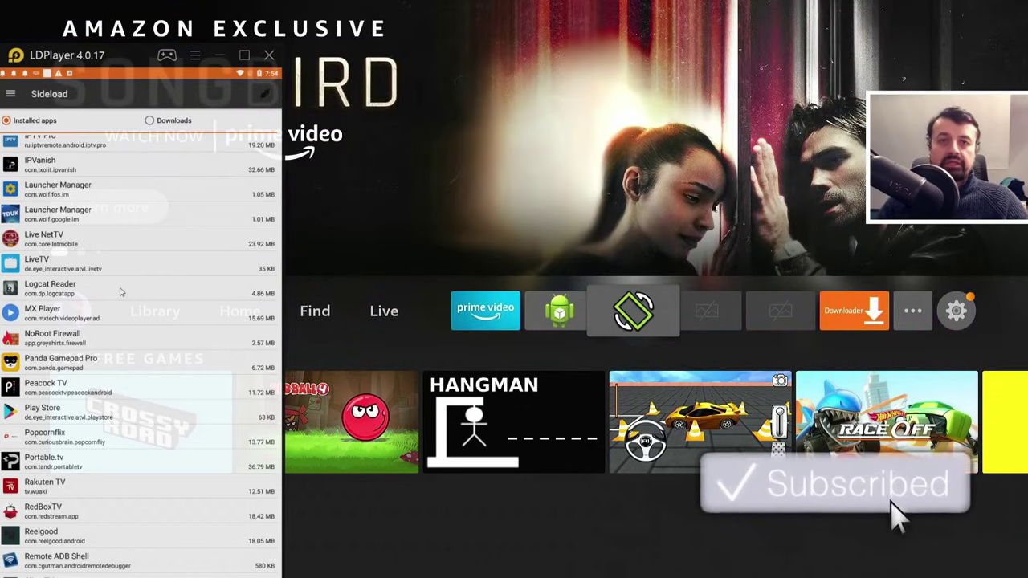
# Download XUMO_Android_TV-NoVPN-Mod2021.apk in the browser from the Xumo TV No VPN Trick tutorial on techdoctoruk.com.
pyautogui.scroll(-5, 180, 438)
pyautogui.scroll(4, 160, 425)
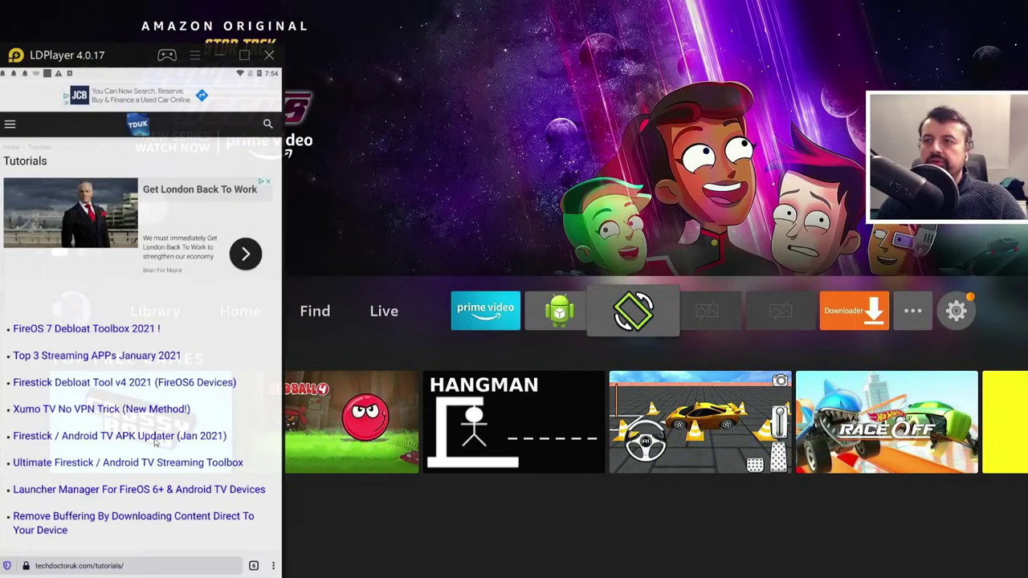
pyautogui.click(81, 409)
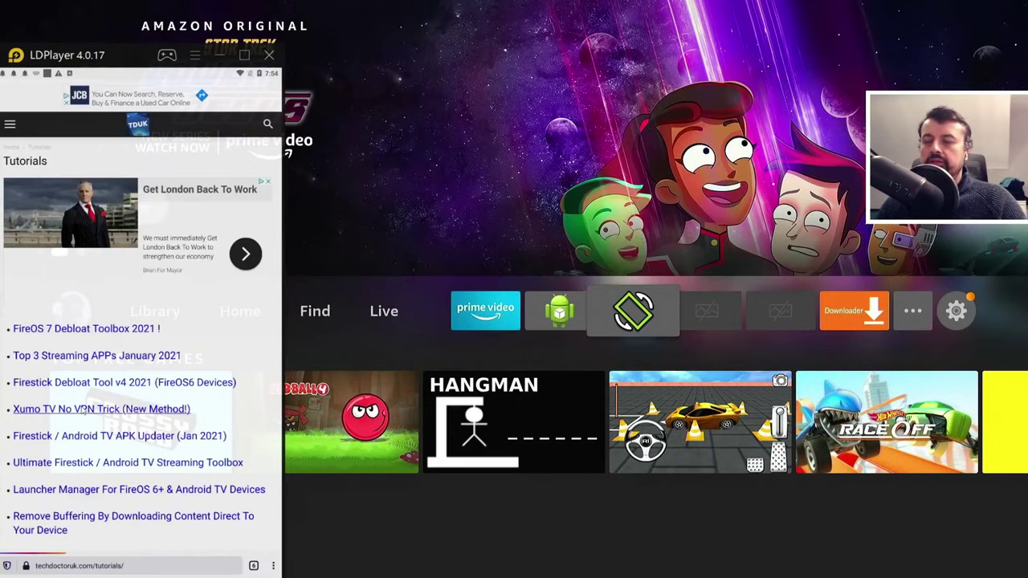
pyautogui.scroll(-15, 81, 405)
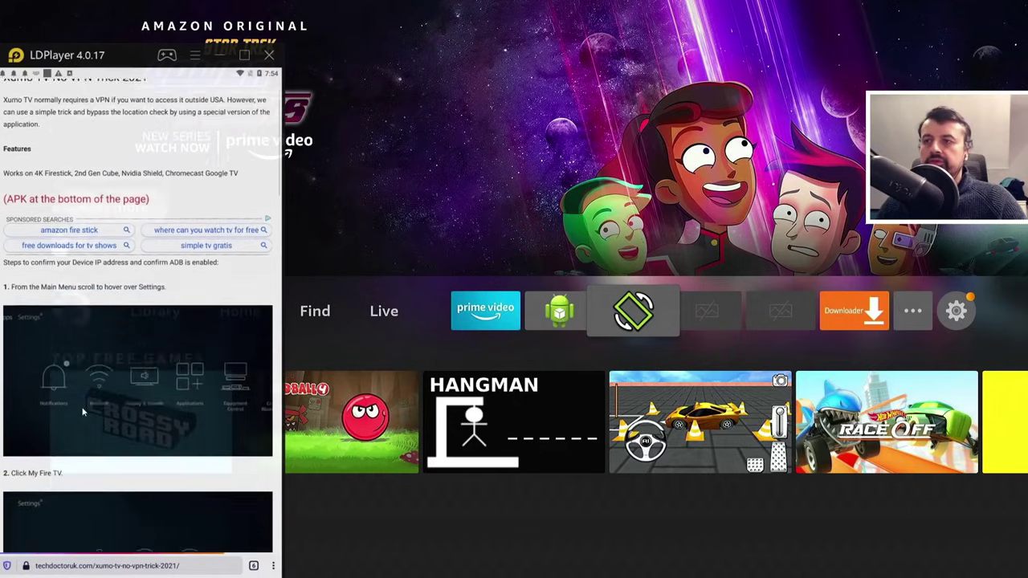
pyautogui.click(72, 482)
pyautogui.scroll(-2, 71, 482)
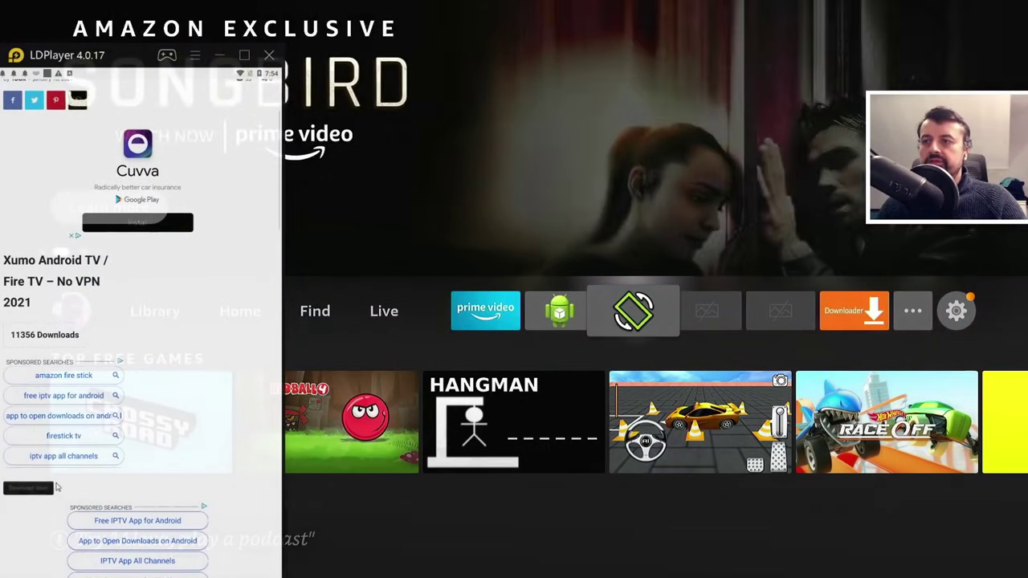
pyautogui.click(40, 490)
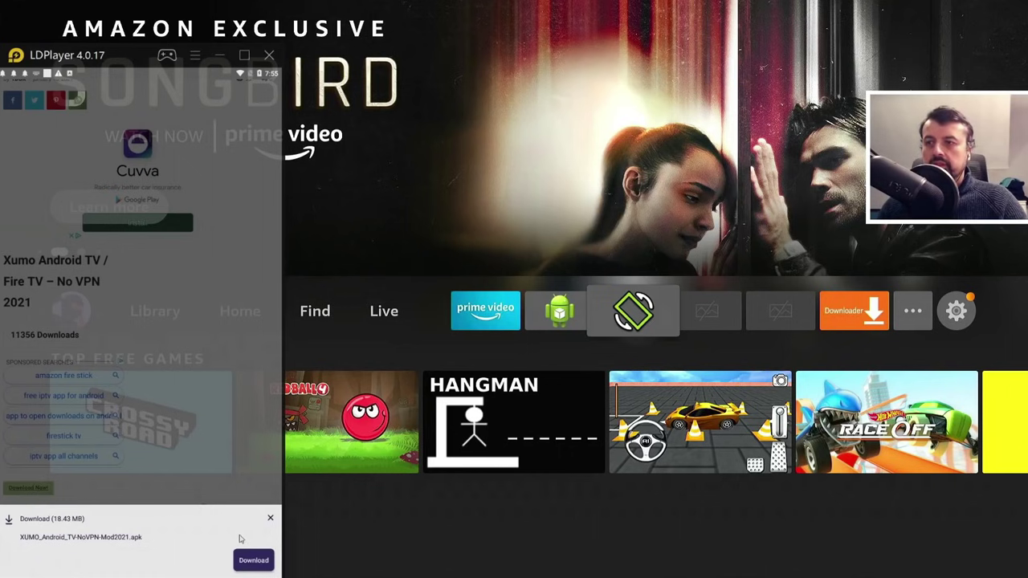
pyautogui.click(255, 561)
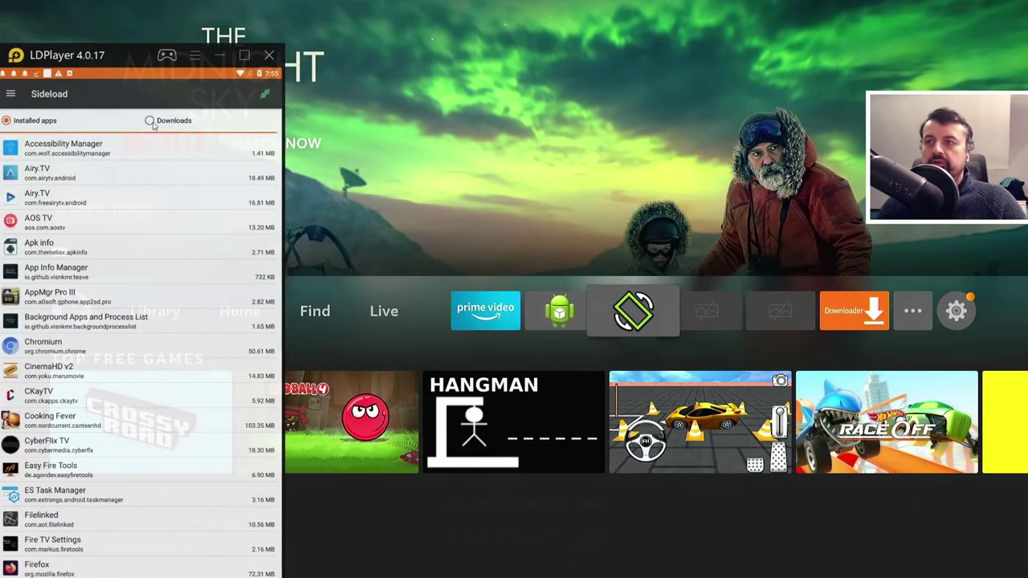
# Sideload the downloaded XUMO APK onto the Fire TV and accept the installation.
pyautogui.click(151, 121)
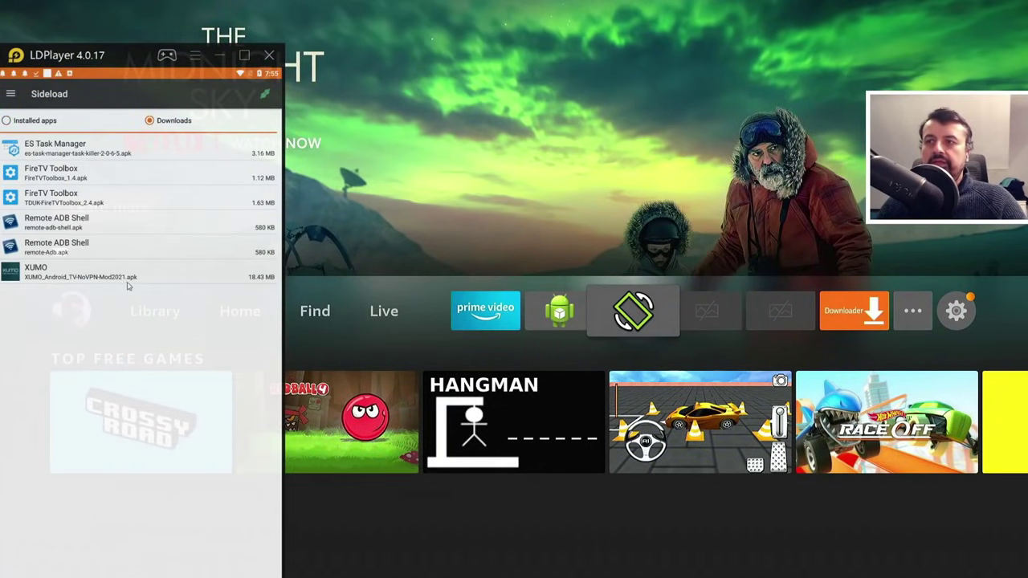
pyautogui.click(94, 276)
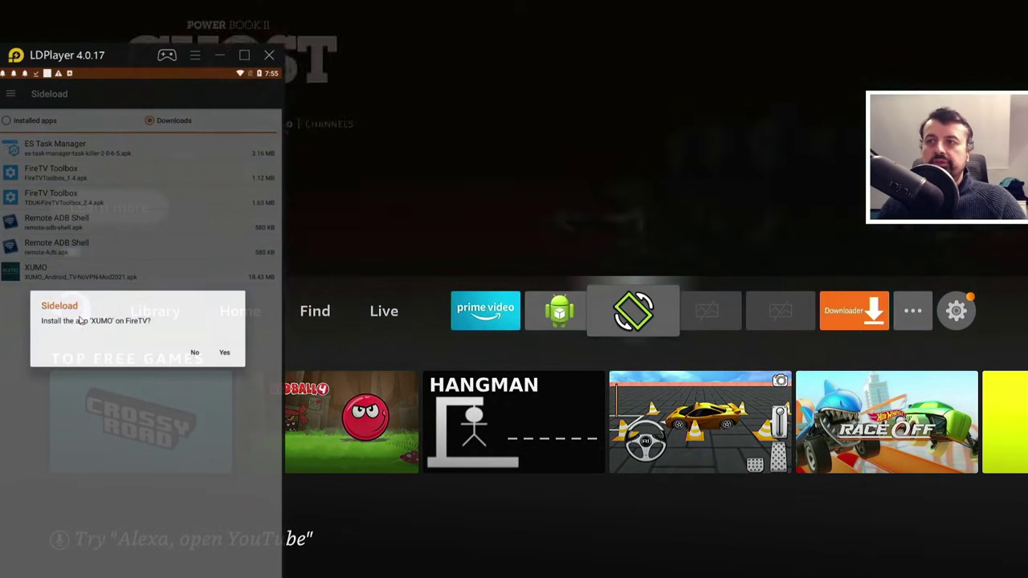
pyautogui.click(225, 353)
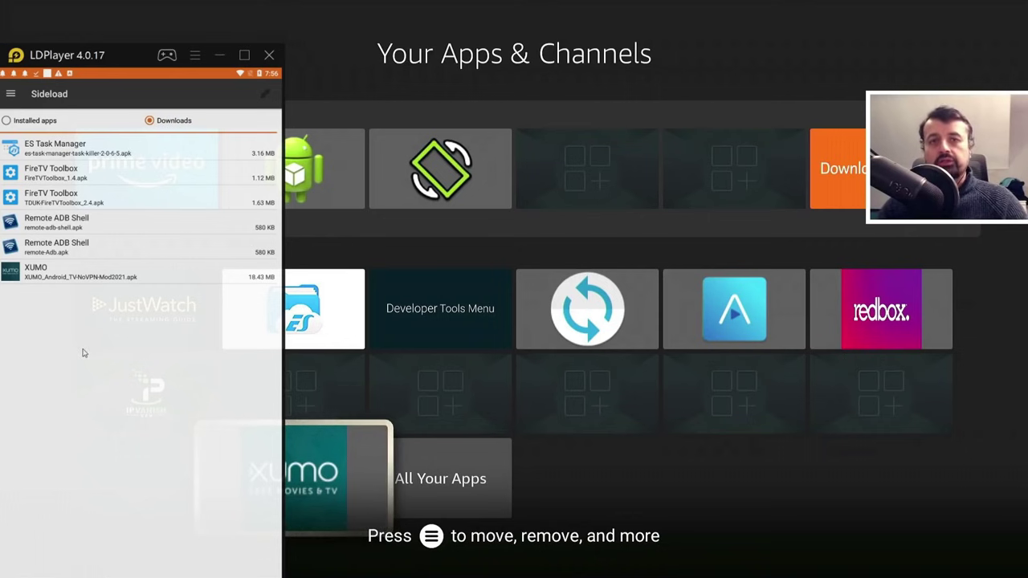
# Open the Media Center page and choose kodi-18.9-Leia-armeabi-v7a.apk as the Kodi version for download and installation.
pyautogui.click(11, 94)
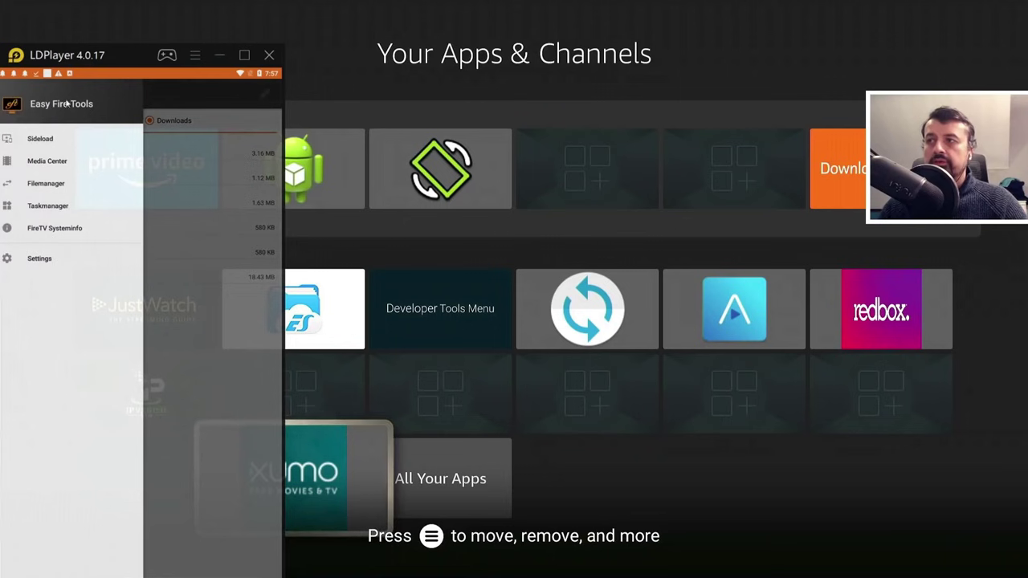
pyautogui.click(53, 160)
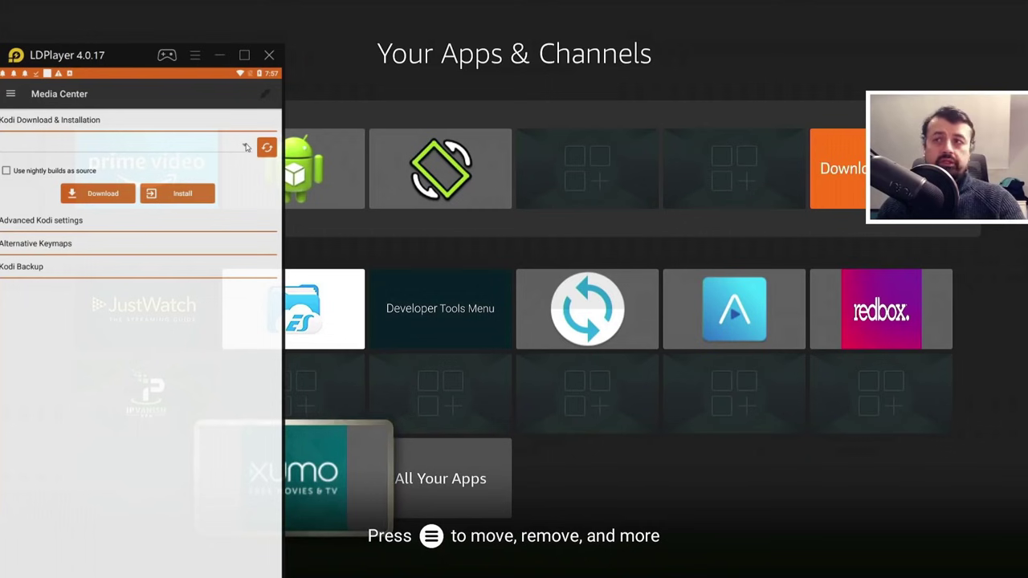
pyautogui.click(246, 149)
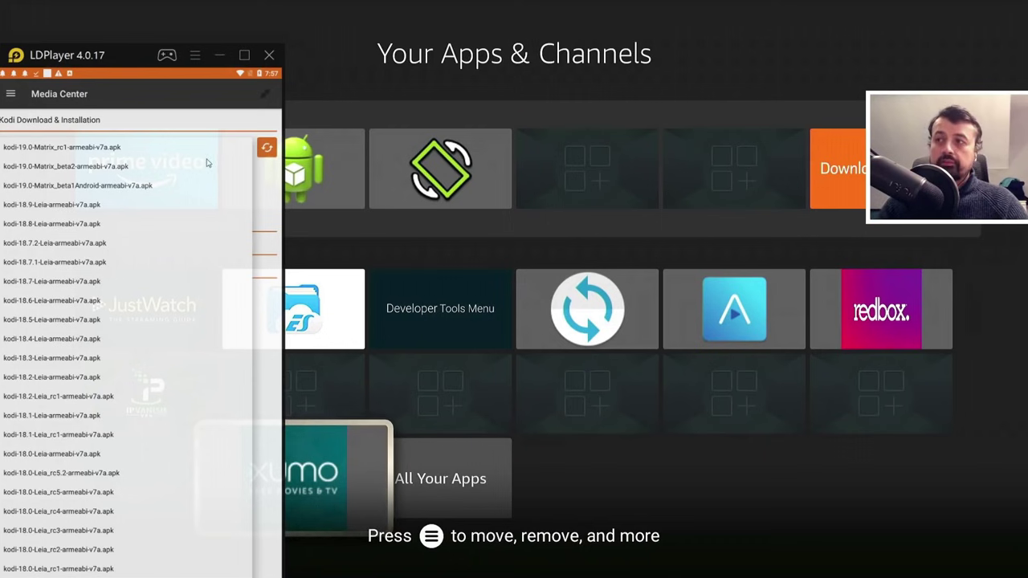
pyautogui.scroll(-2, 111, 327)
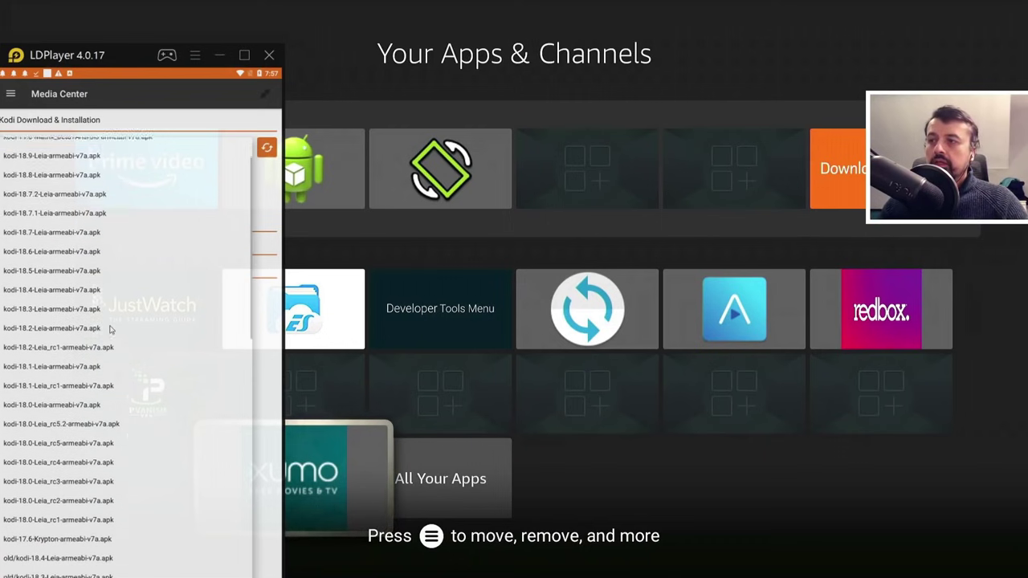
pyautogui.scroll(-8, 110, 330)
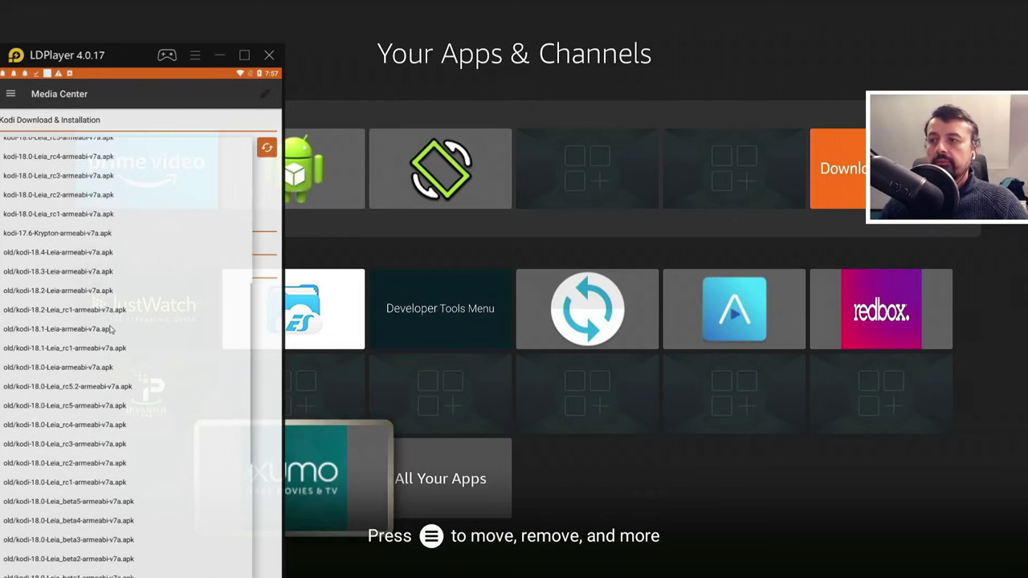
pyautogui.scroll(9, 111, 329)
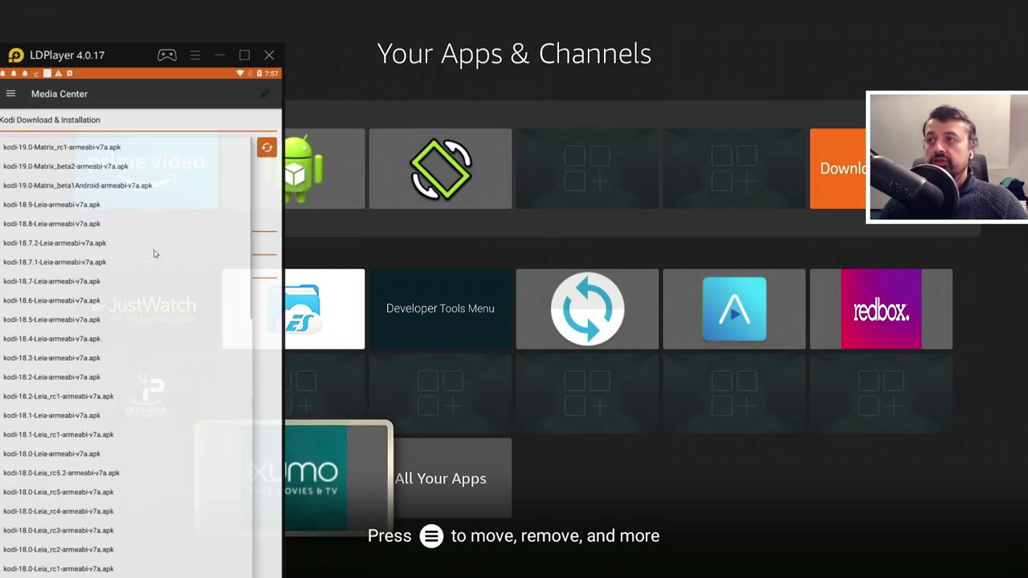
pyautogui.click(53, 206)
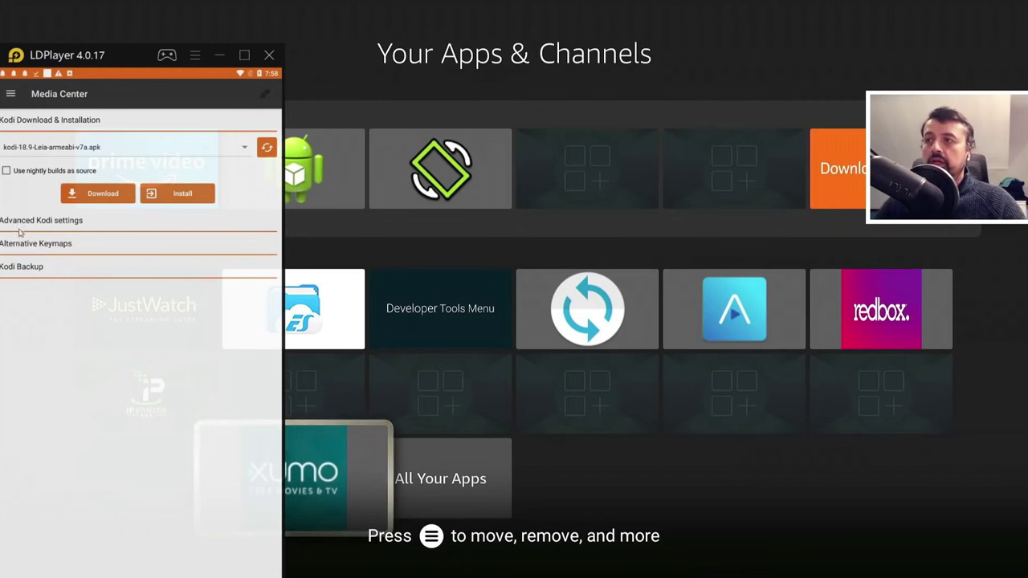
# Start a Kodi backup named TDUK-Jan2021-backup from the Kodi Backup section.
pyautogui.click(16, 269)
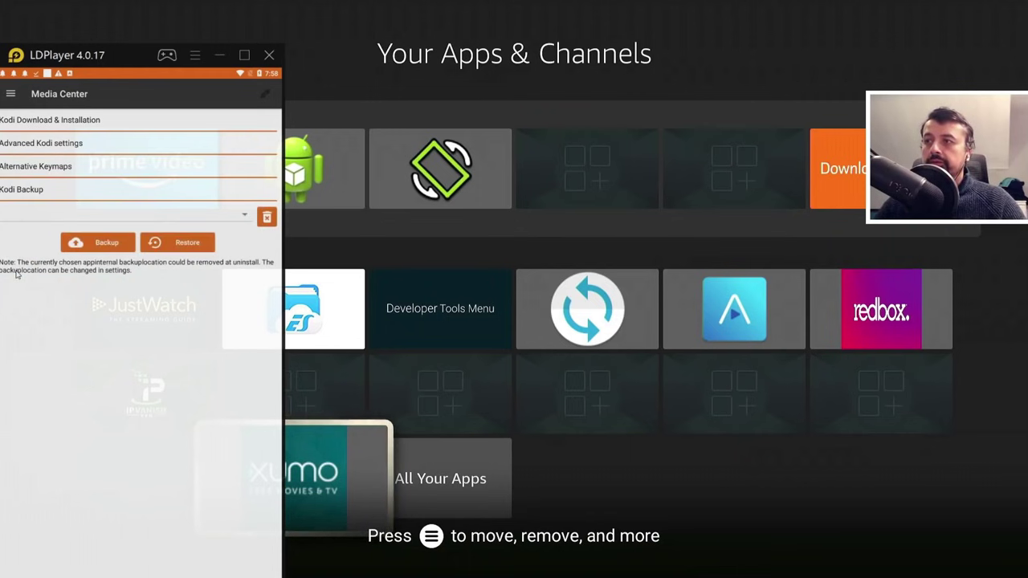
pyautogui.click(101, 243)
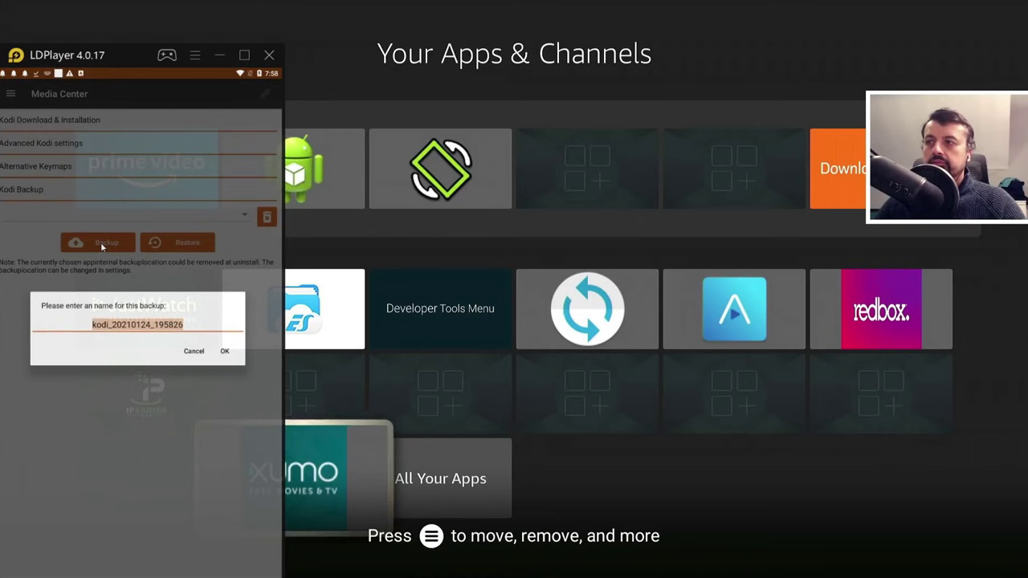
pyautogui.write('T')
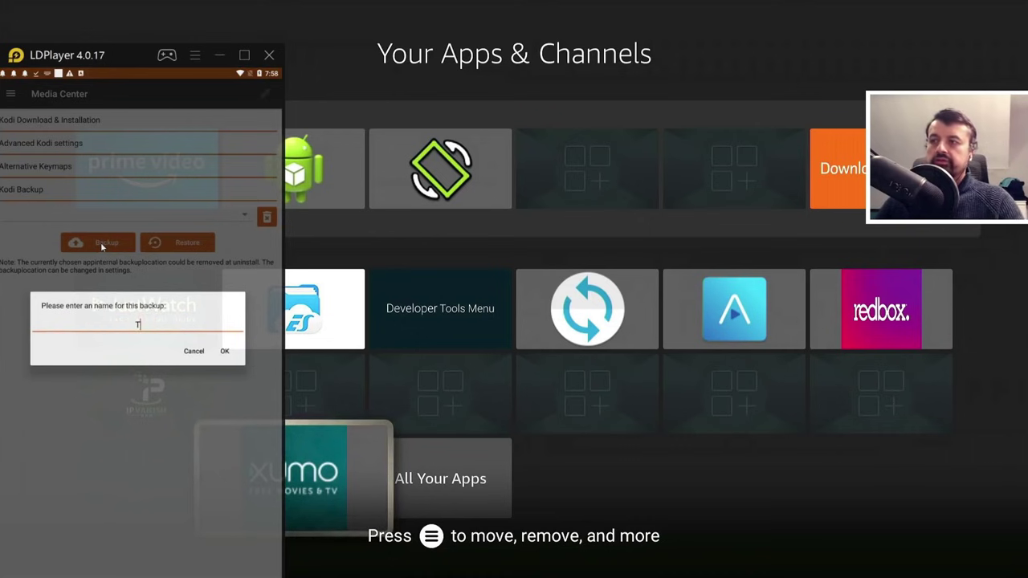
pyautogui.write('DUK-Jan2021-=')
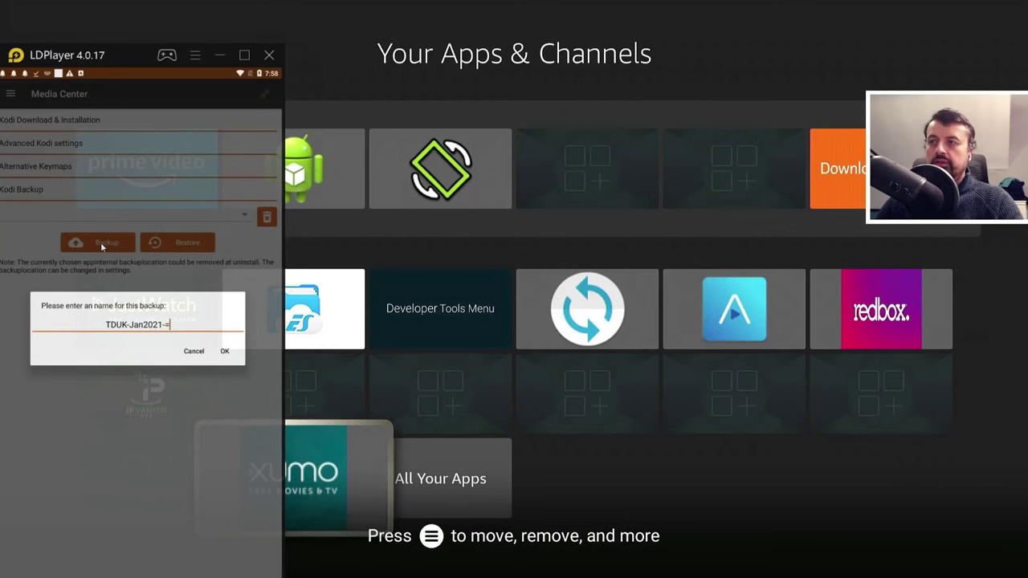
pyautogui.press('BackSpace')
pyautogui.write('backup')
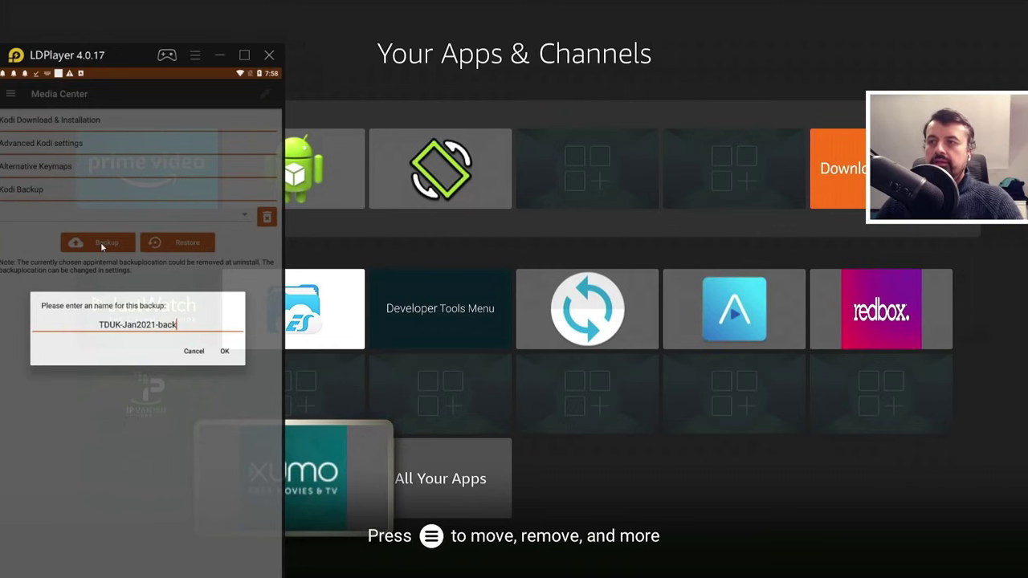
pyautogui.click(225, 351)
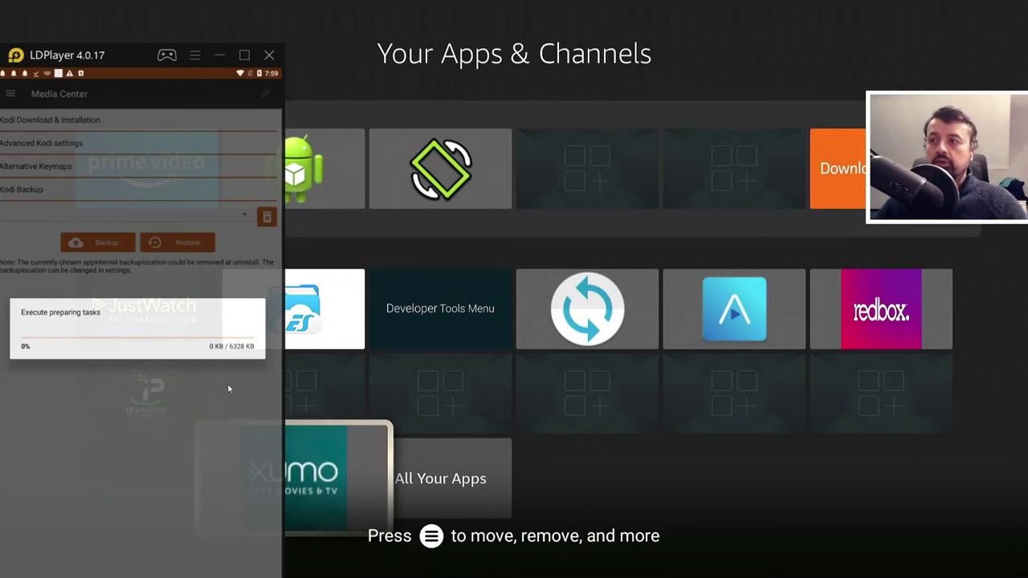
pyautogui.click(139, 434)
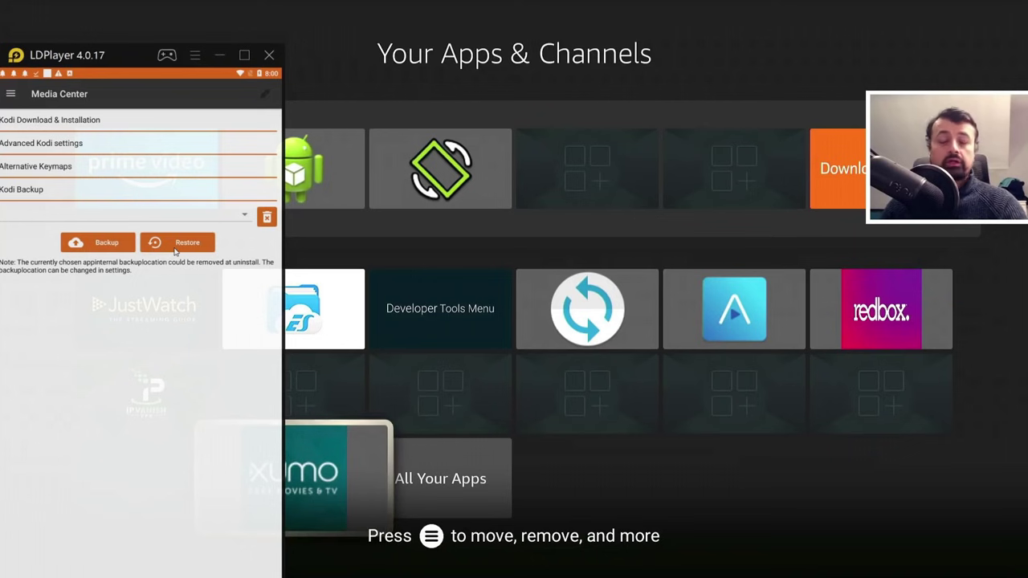
# Leave the Media Center page and open the Filemanager.
pyautogui.press('Escape')
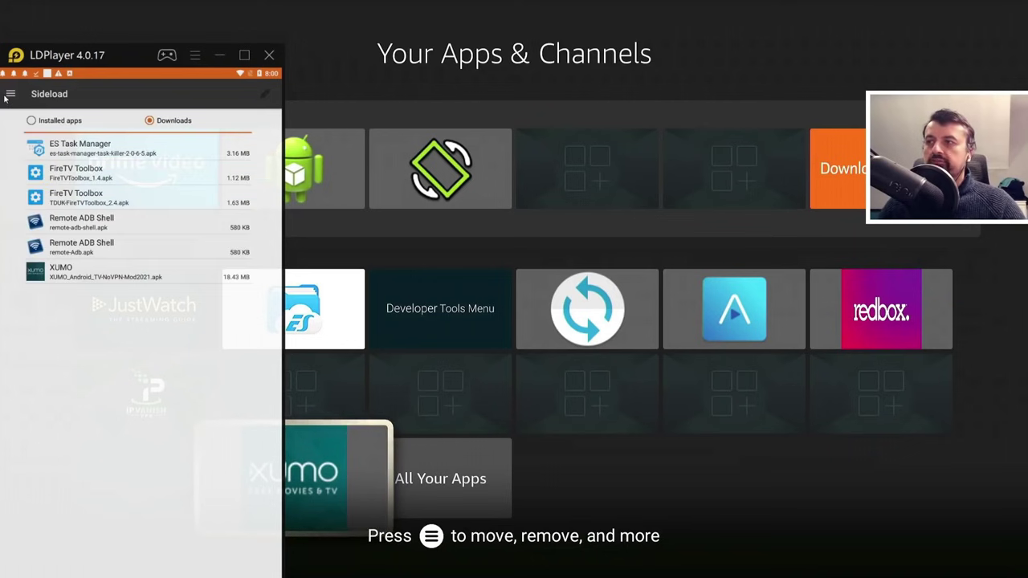
pyautogui.click(9, 94)
pyautogui.click(34, 185)
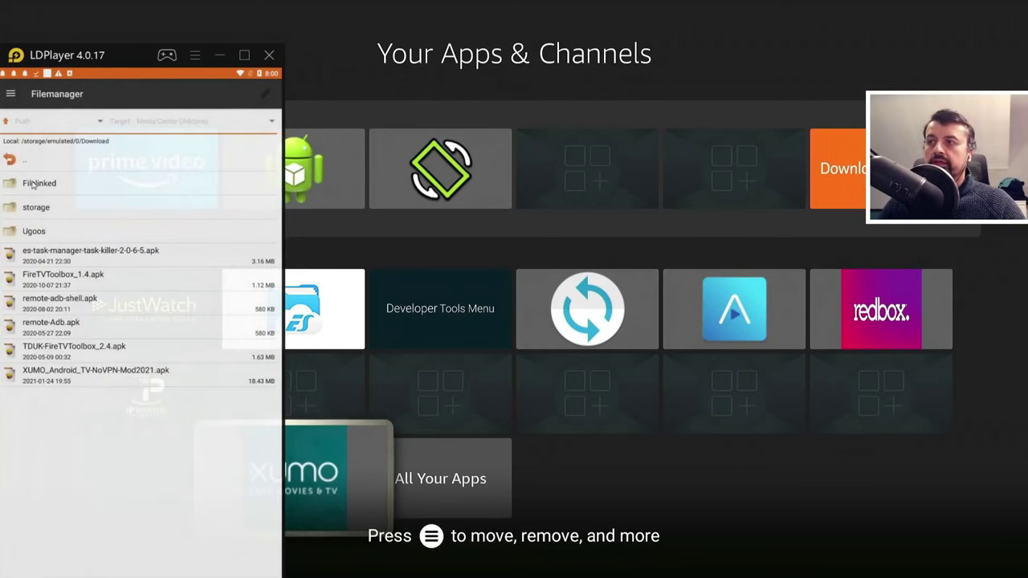